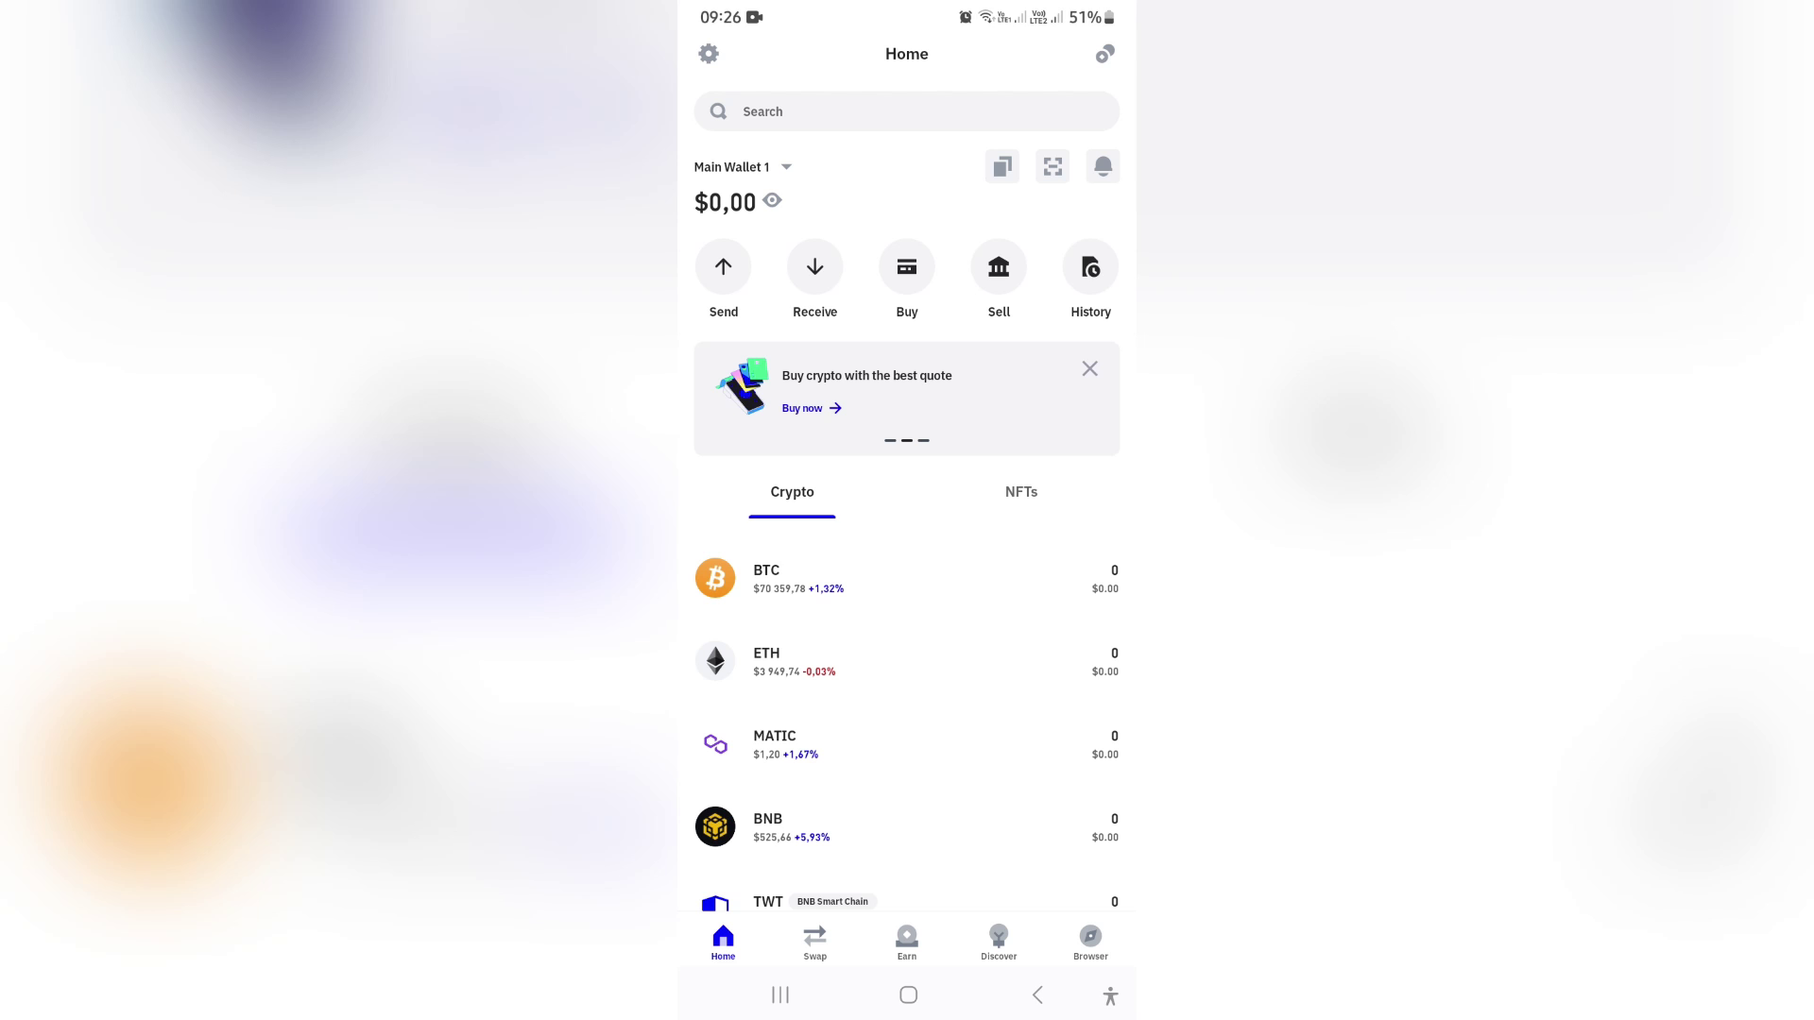
# - Visit Main Wallet 1 from Settings > Wallets, then reopen the Wallets list
pyautogui.click(708, 55)
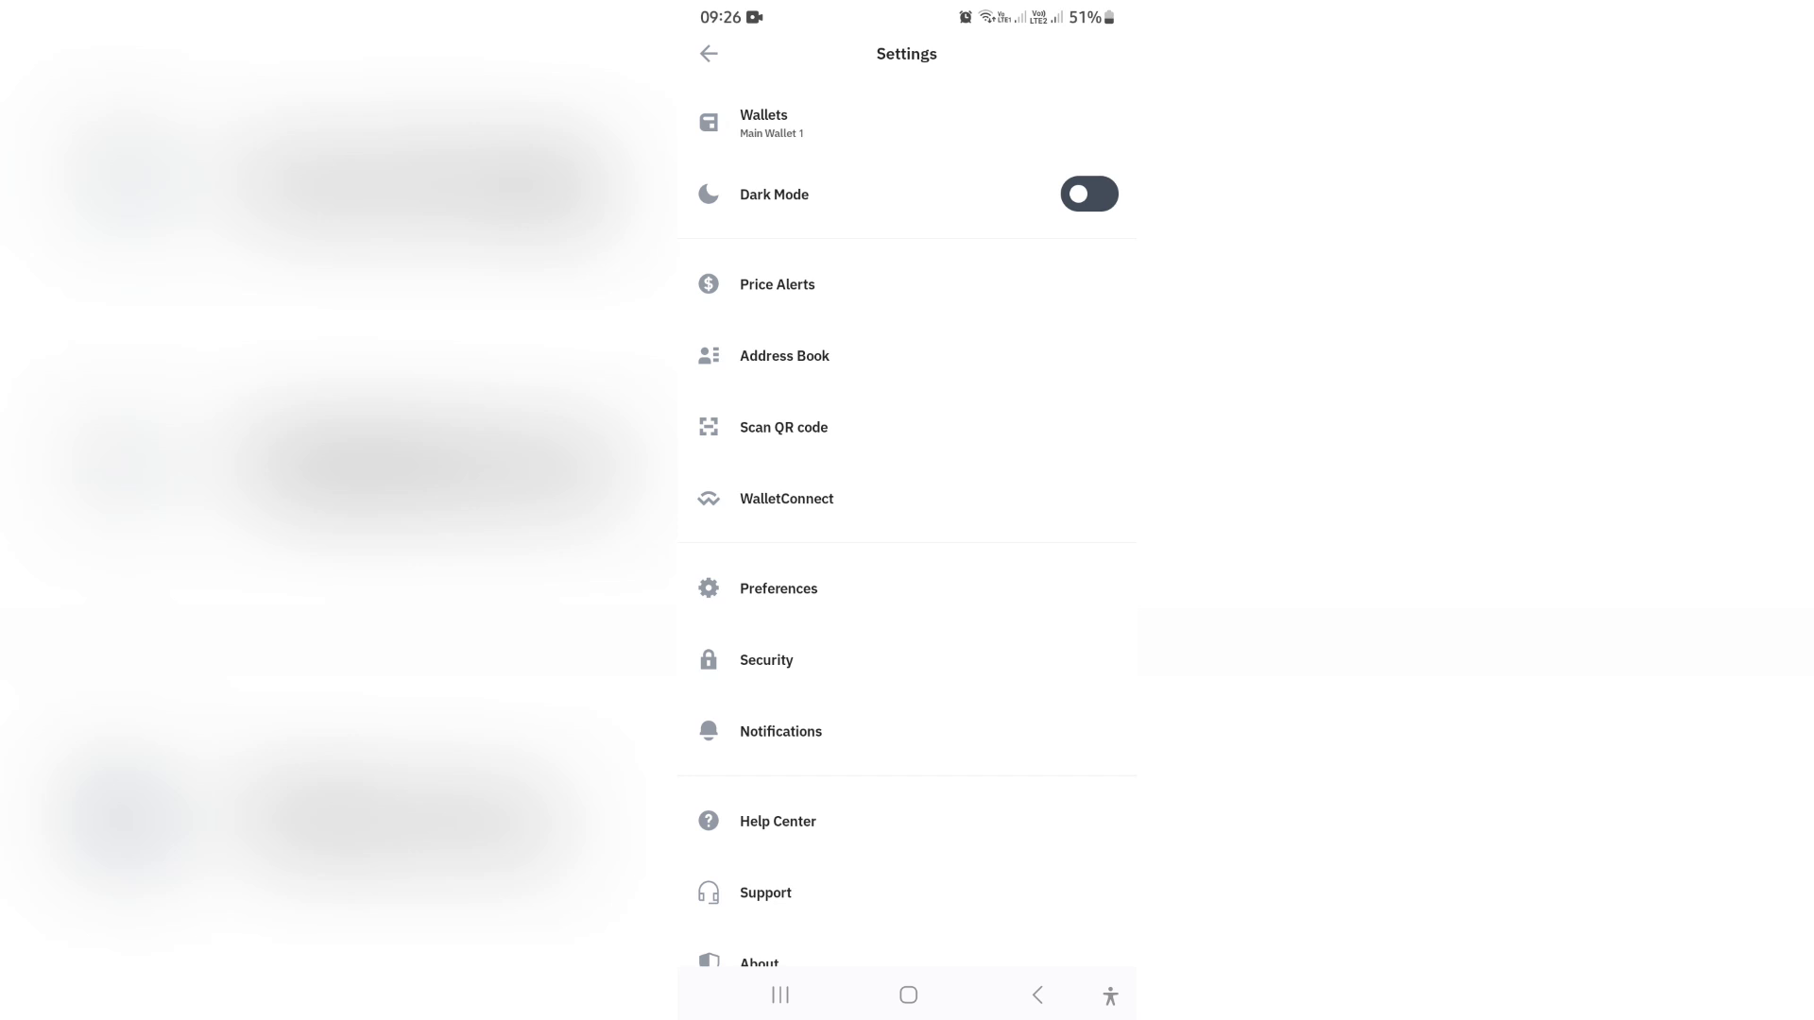
pyautogui.click(765, 122)
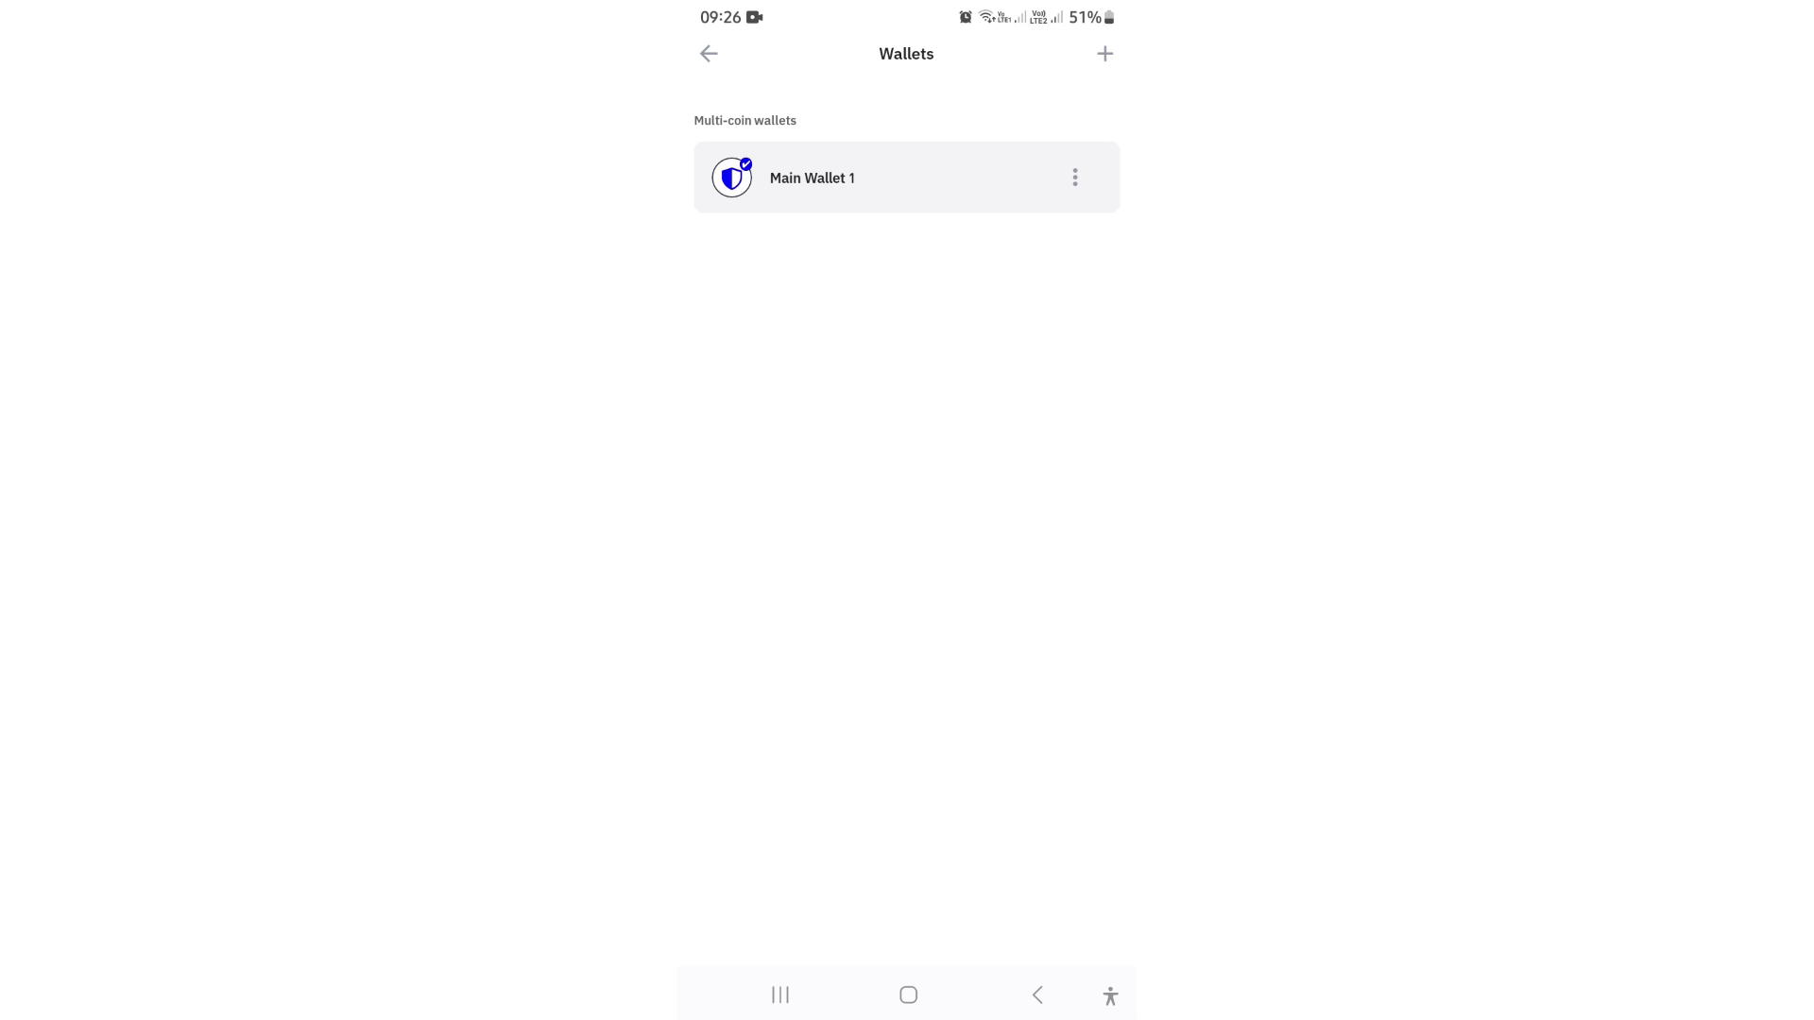
pyautogui.click(813, 177)
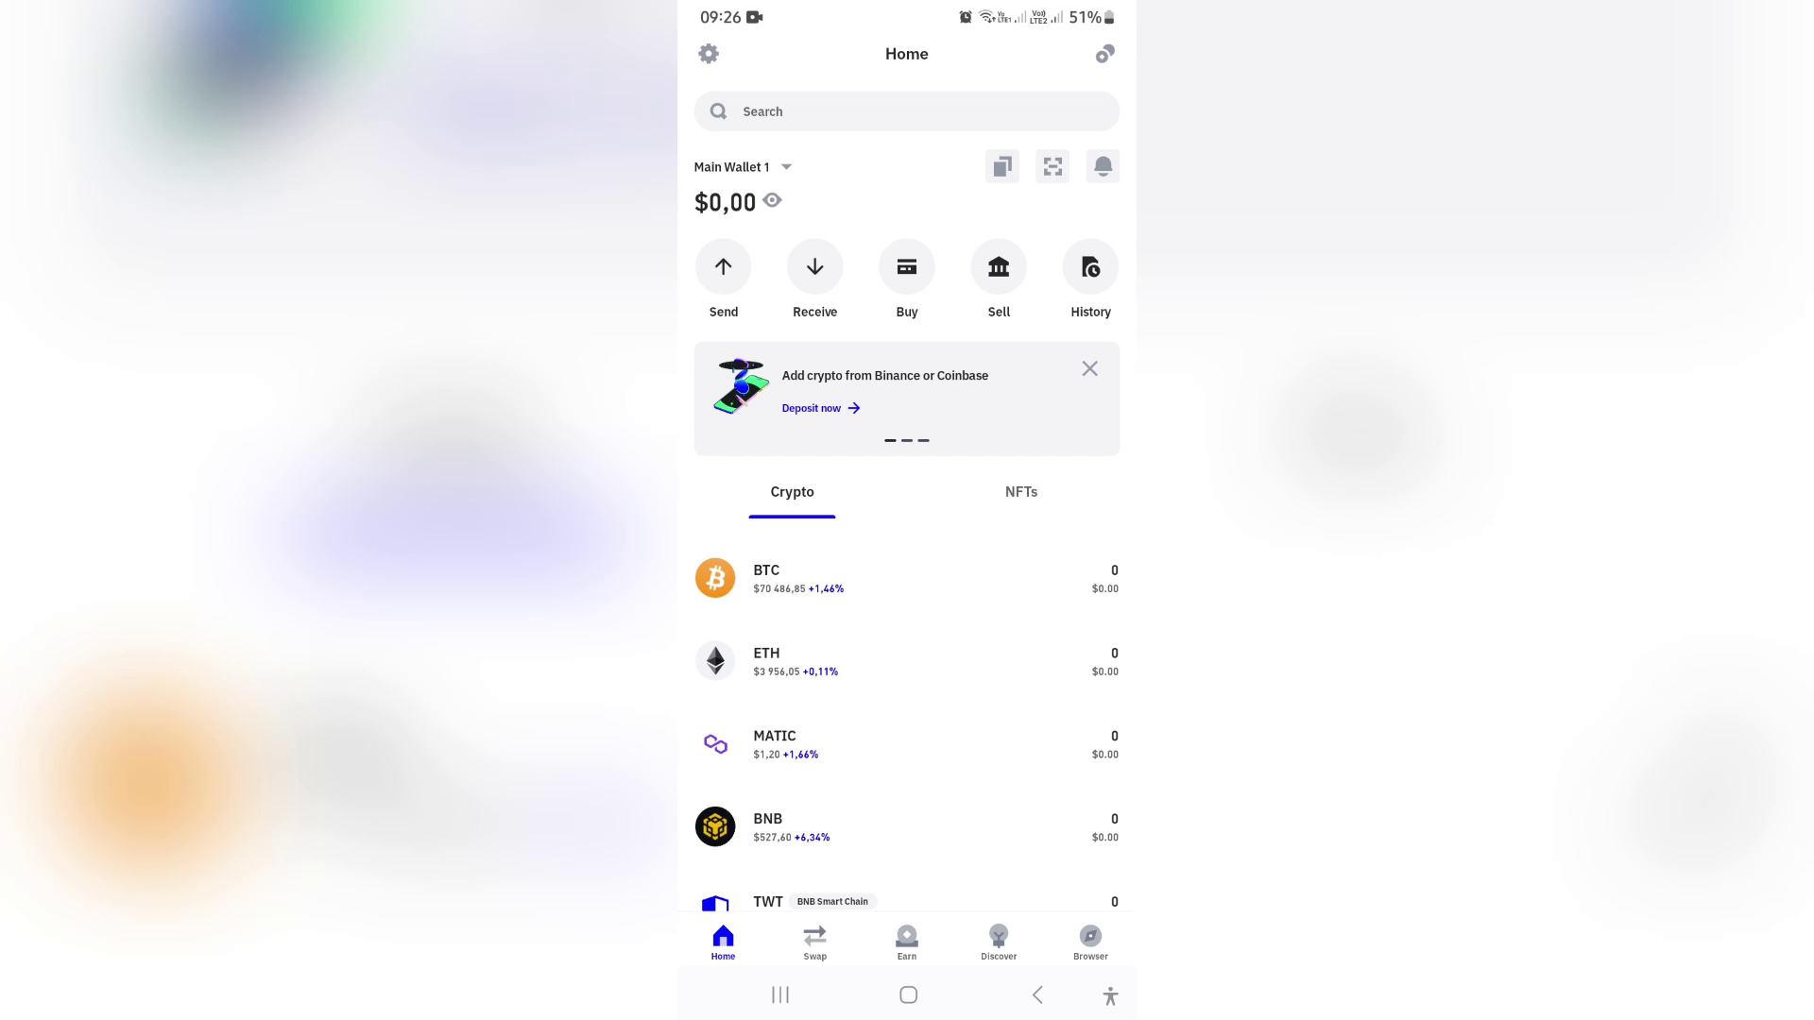
pyautogui.click(709, 54)
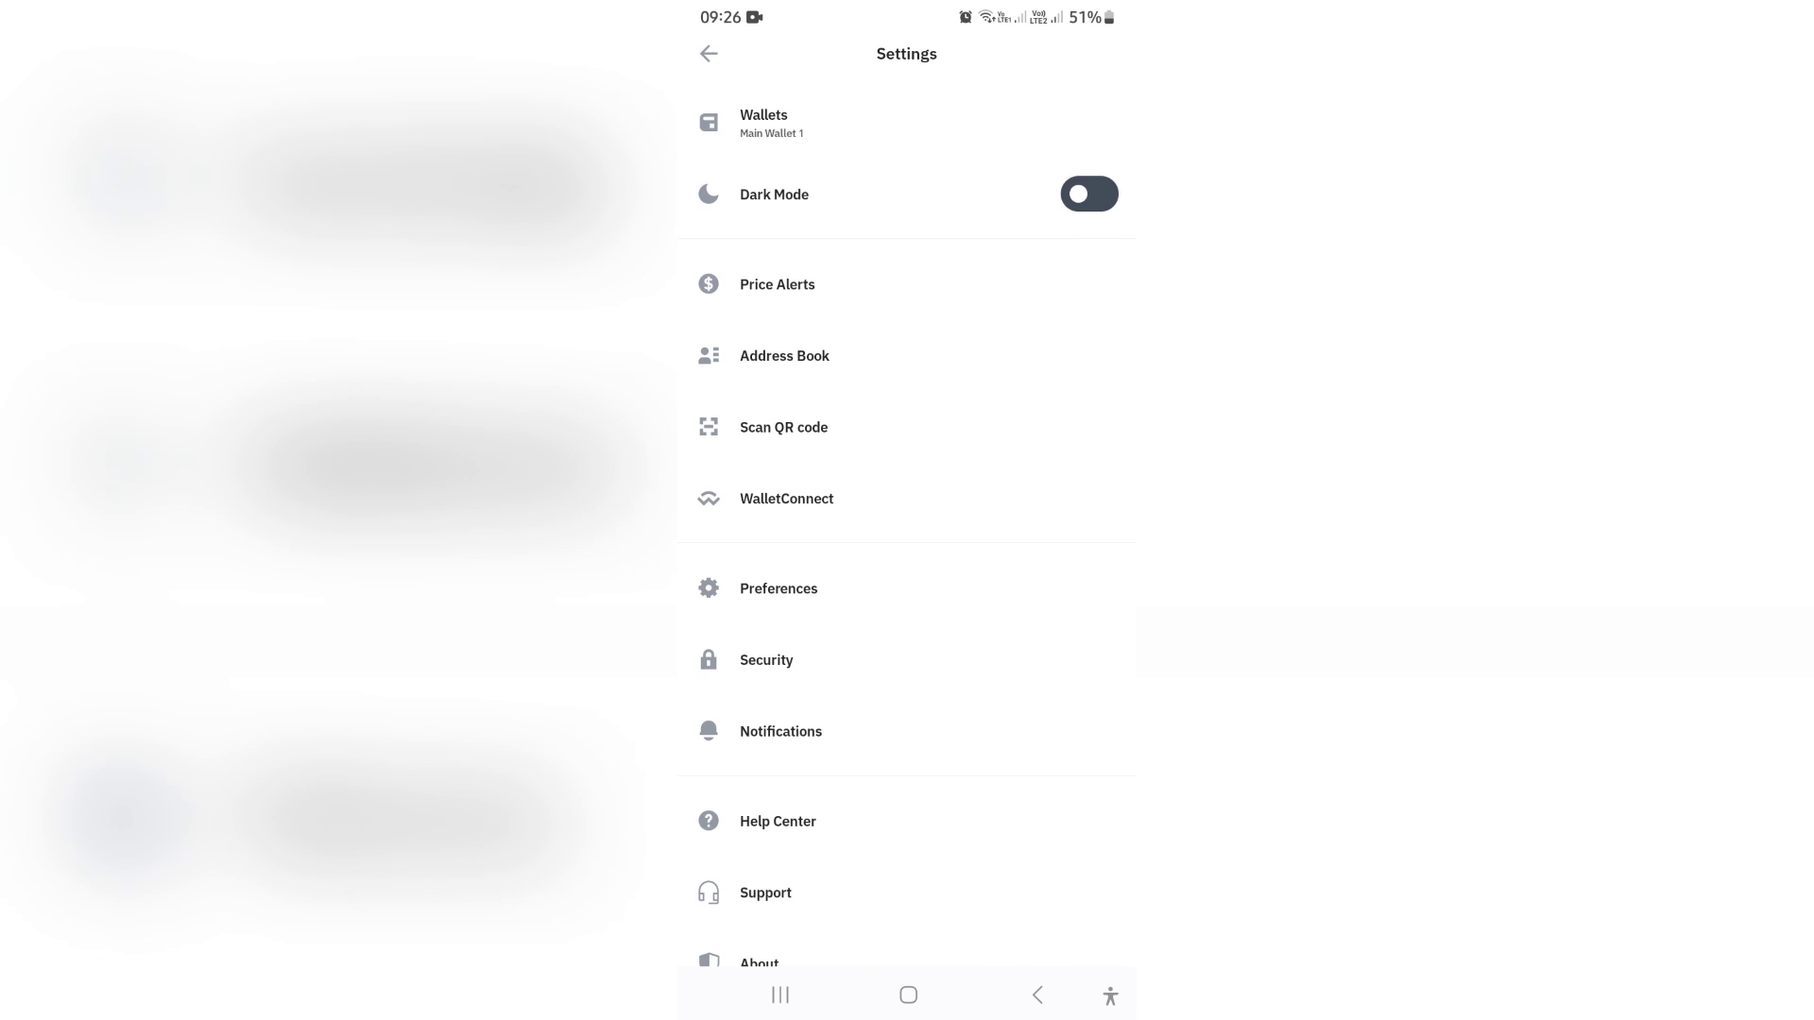
pyautogui.click(771, 124)
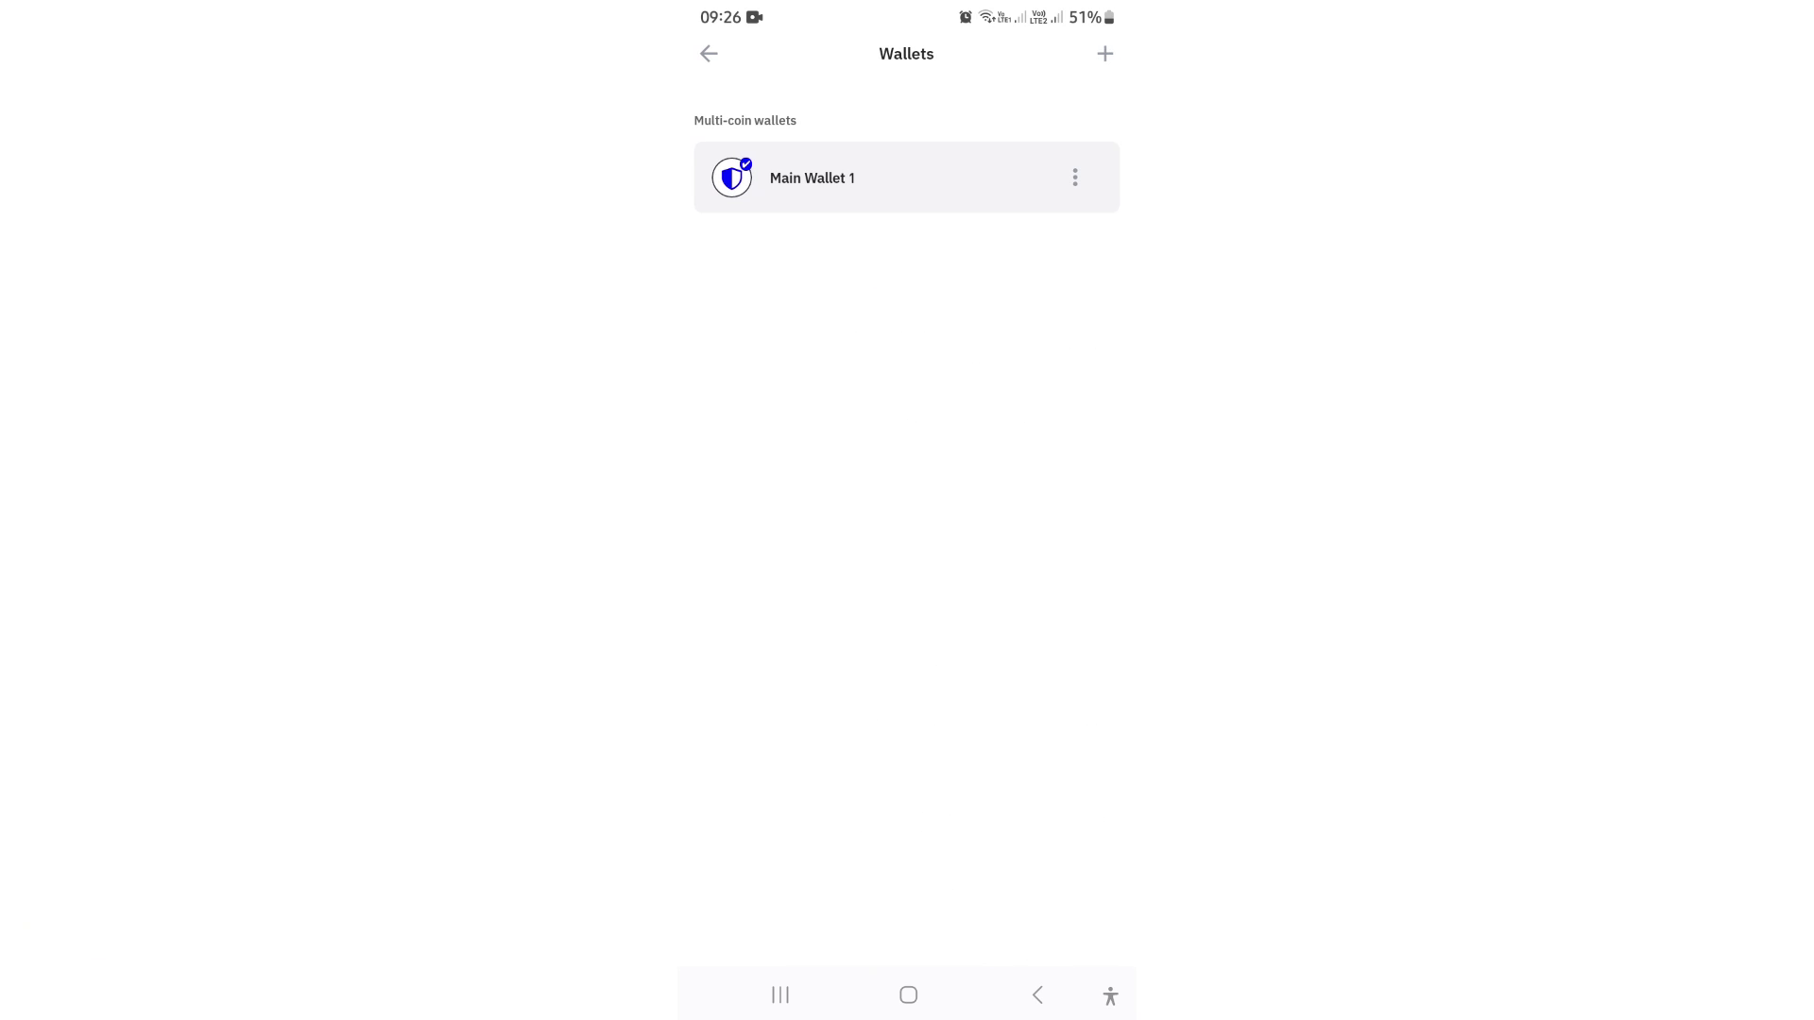
# - Delete Main Wallet 1 from its wallet details page and confirm
pyautogui.click(1074, 178)
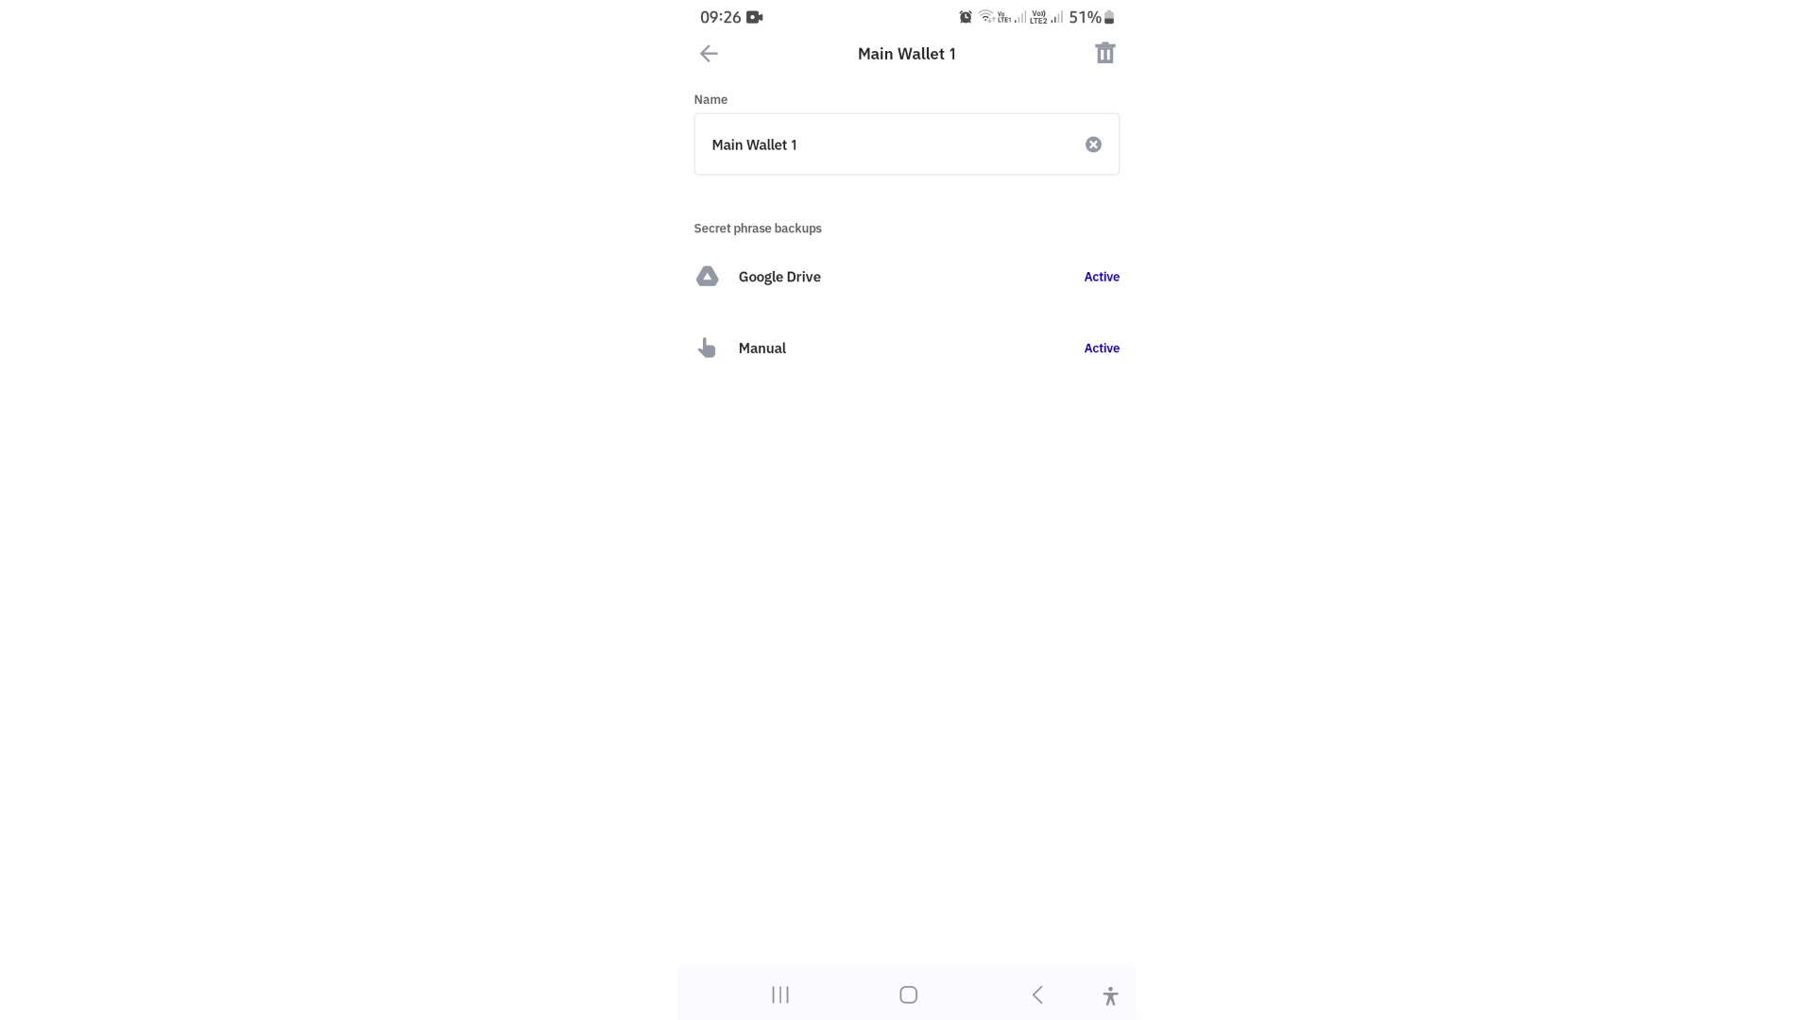
pyautogui.click(1105, 52)
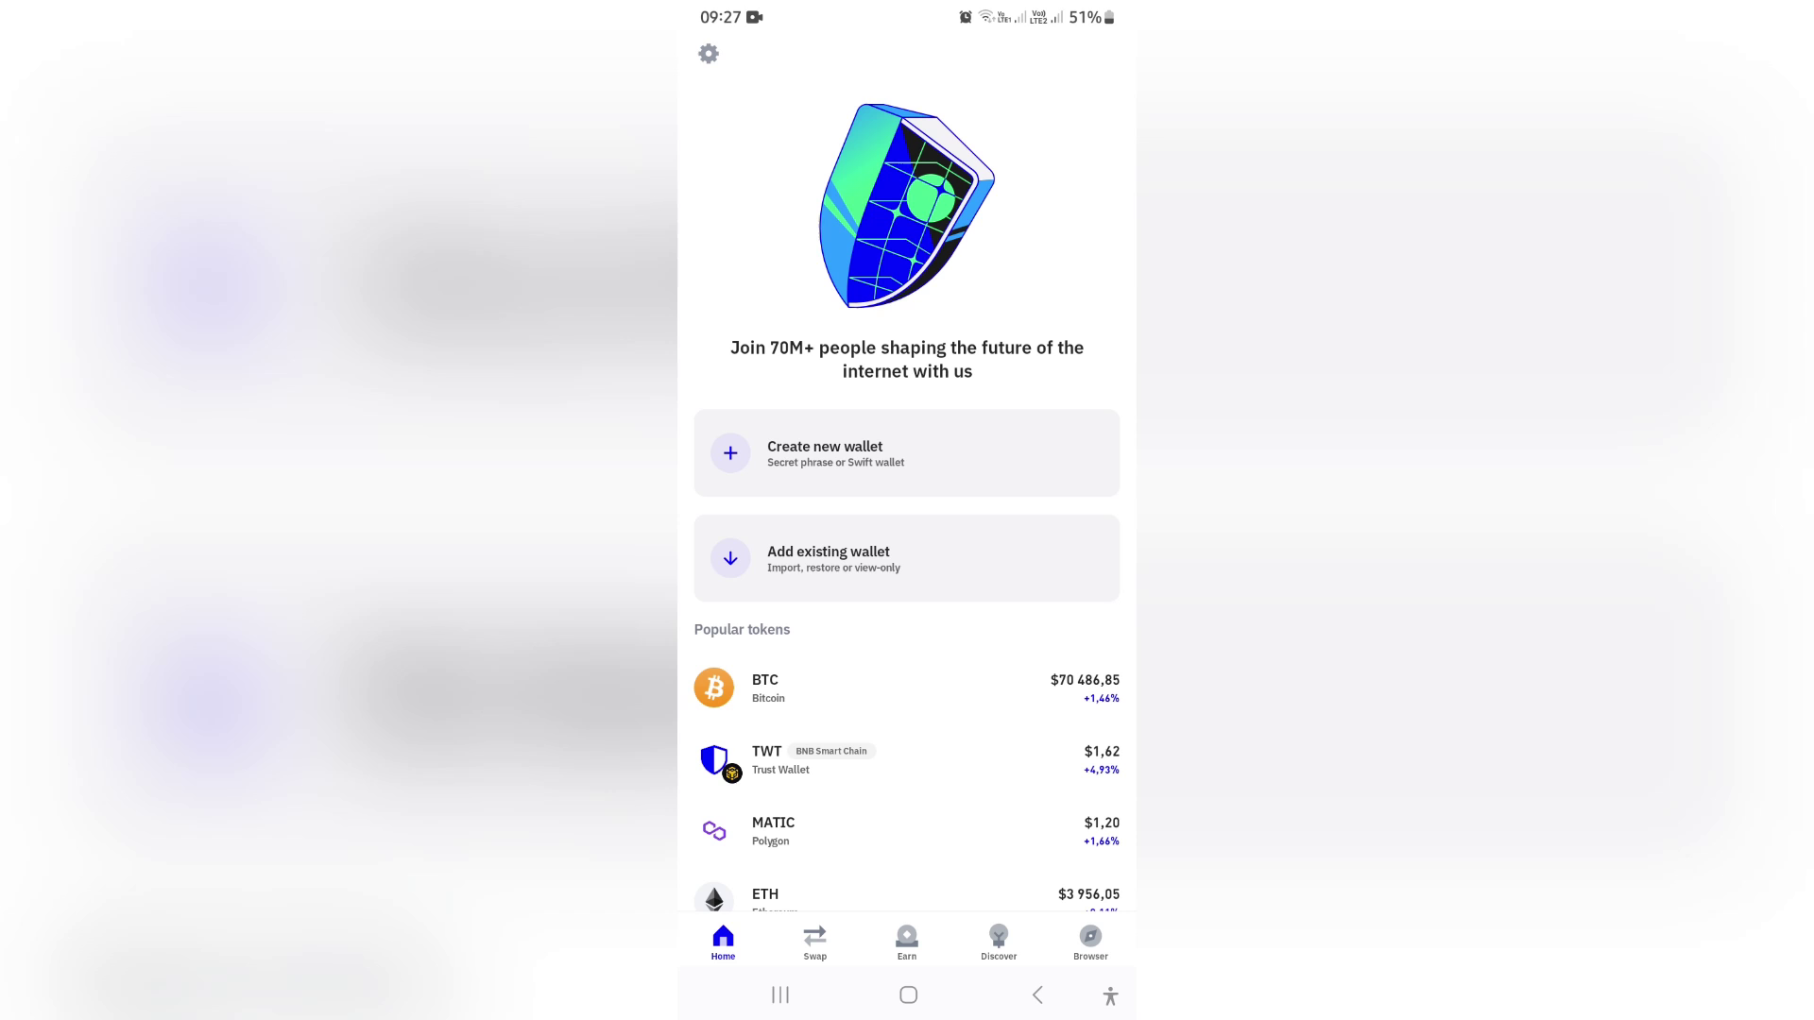
# - Add an existing wallet from the Google Drive backup, listing Main Wallet 1
pyautogui.click(908, 558)
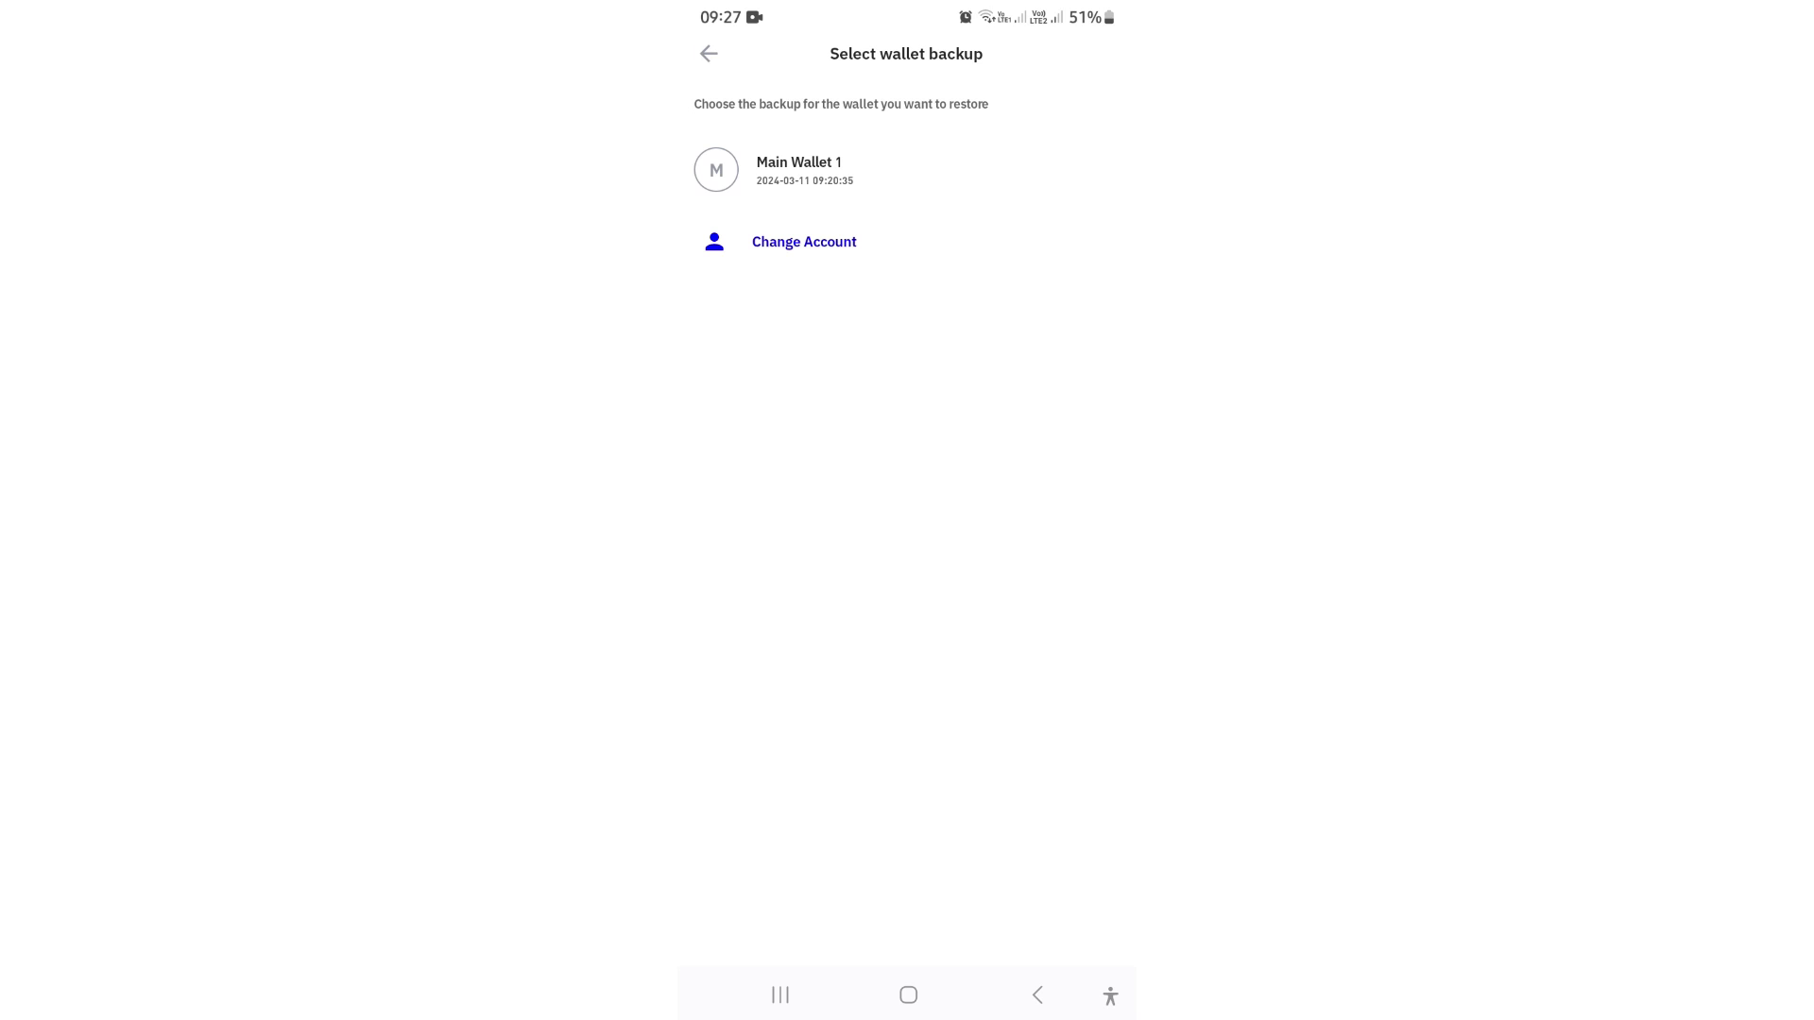
# - Restore the Main Wallet 1 backup using its encryption password
pyautogui.click(798, 169)
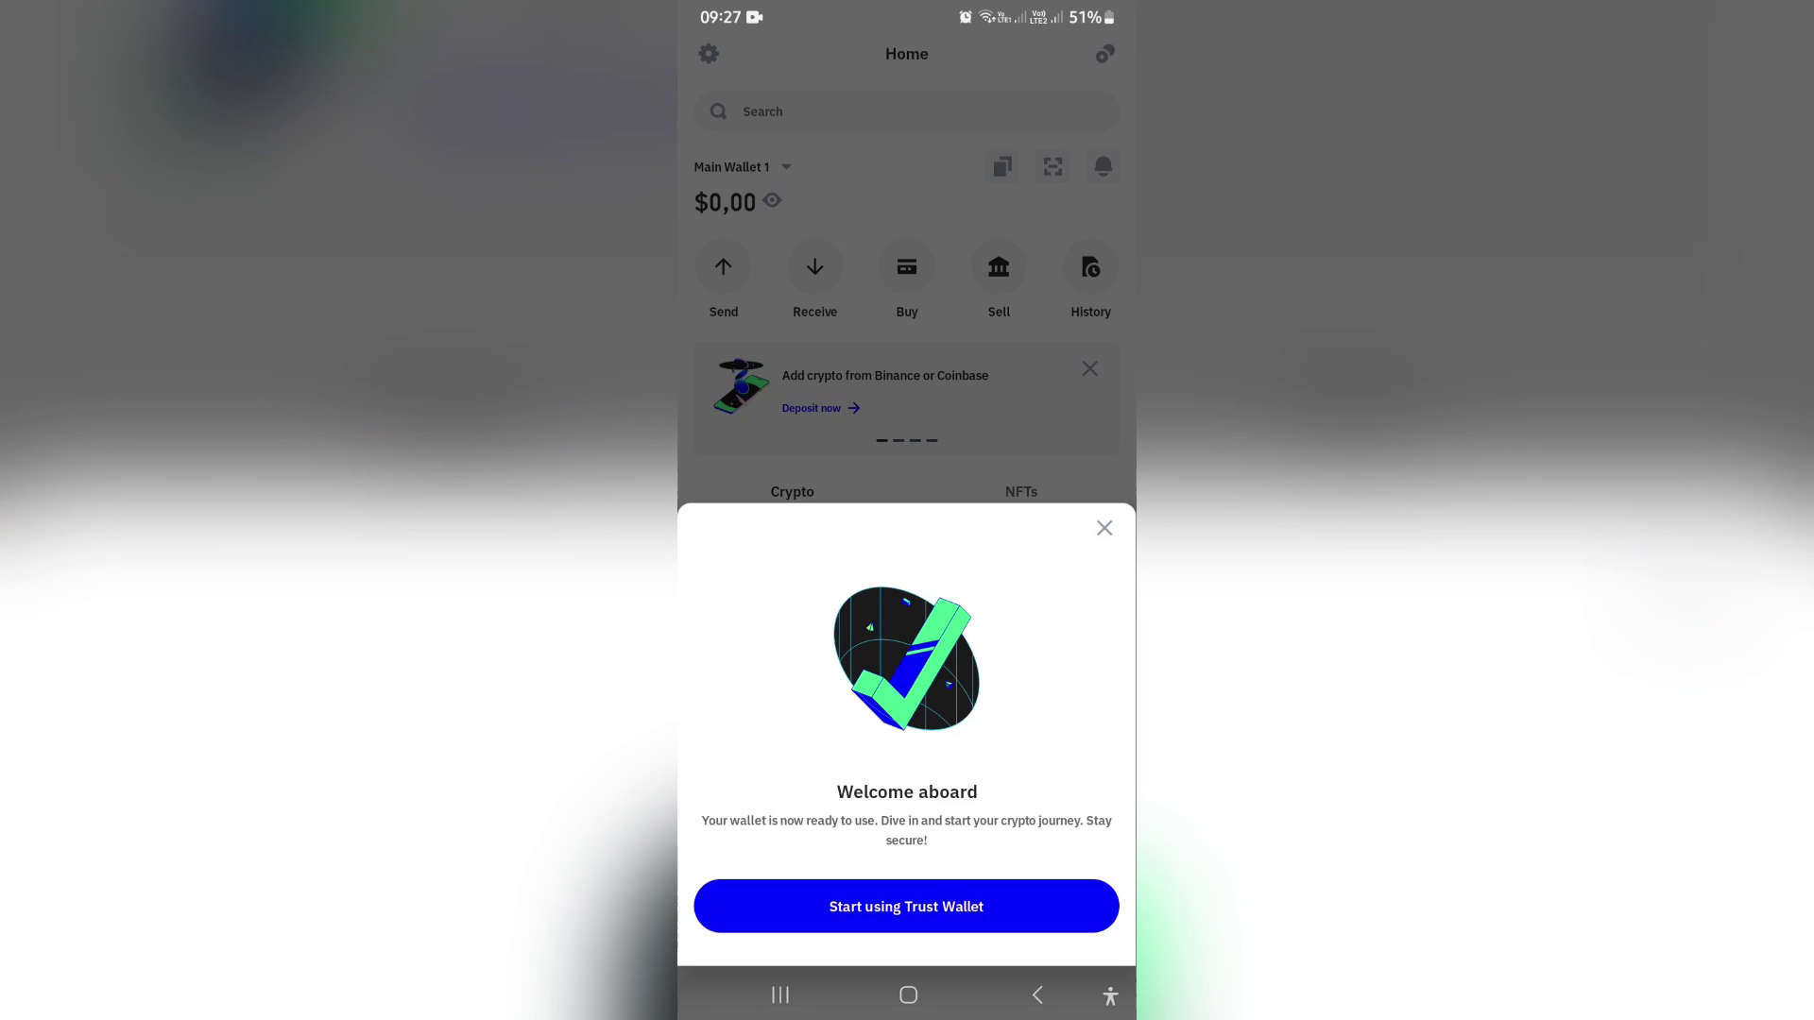
# - Dismiss the Welcome aboard sheet and the notification permission prompt
pyautogui.click(1104, 529)
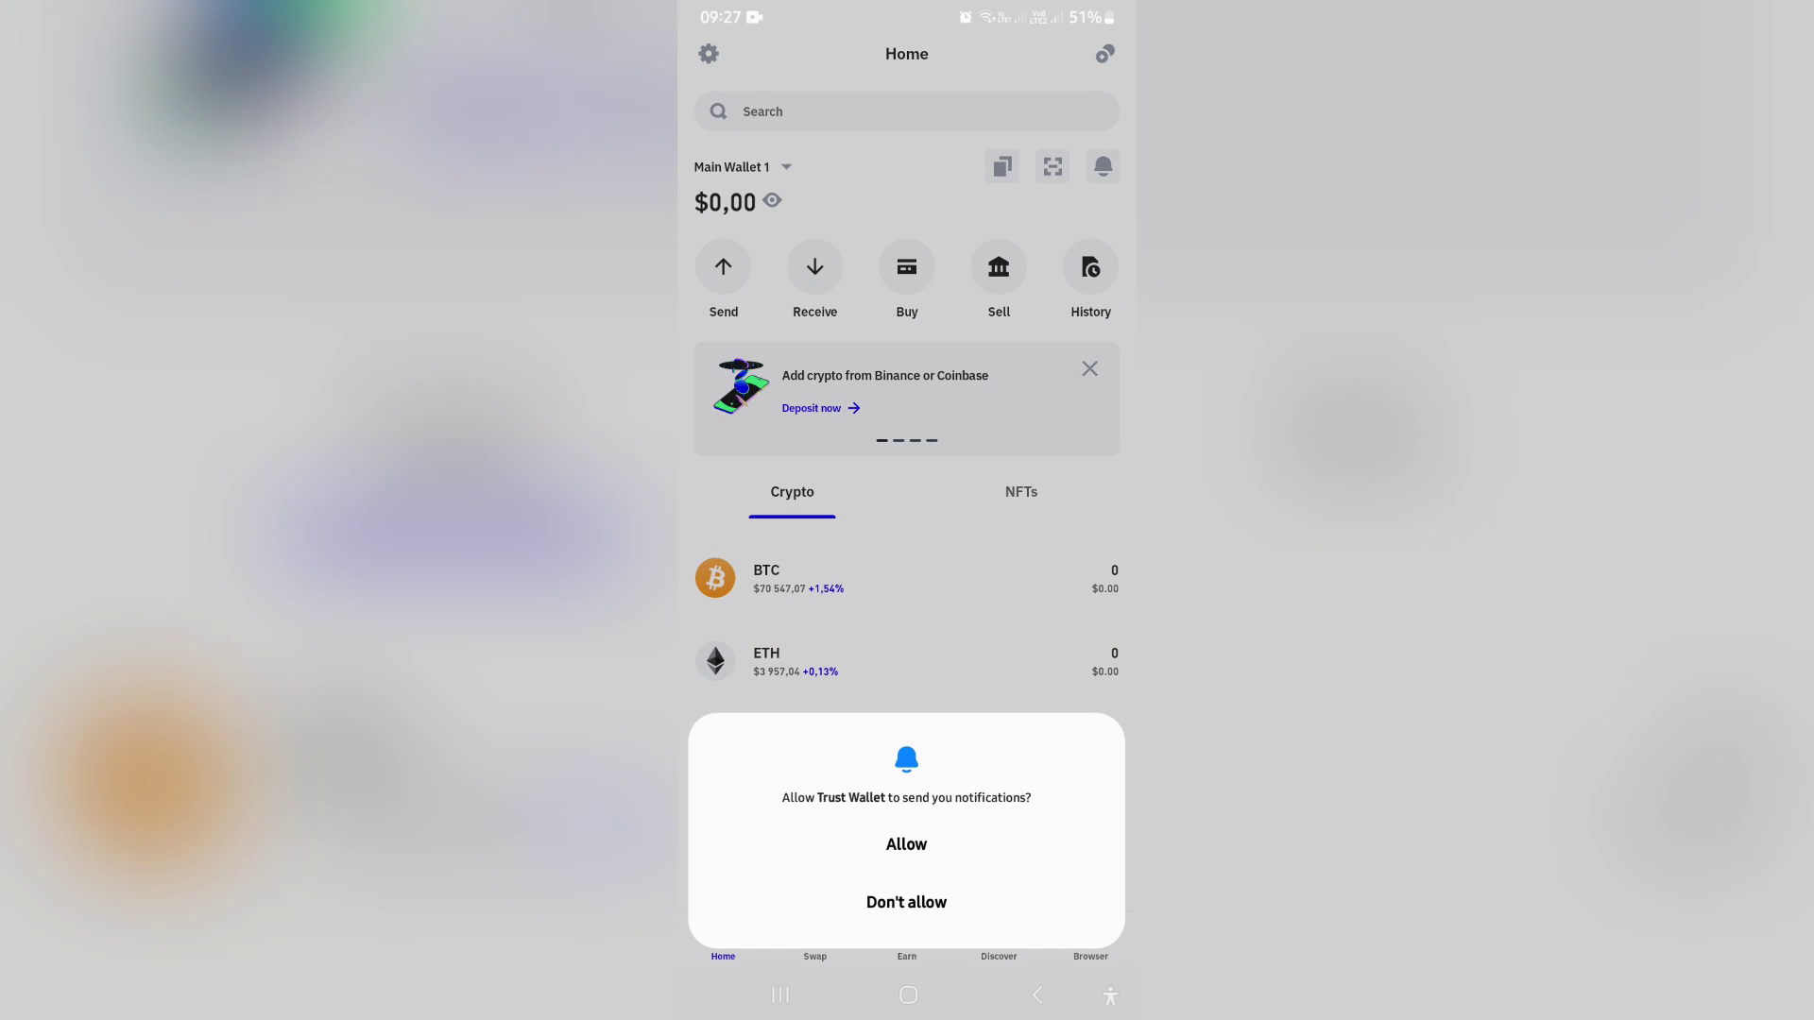
pyautogui.click(906, 901)
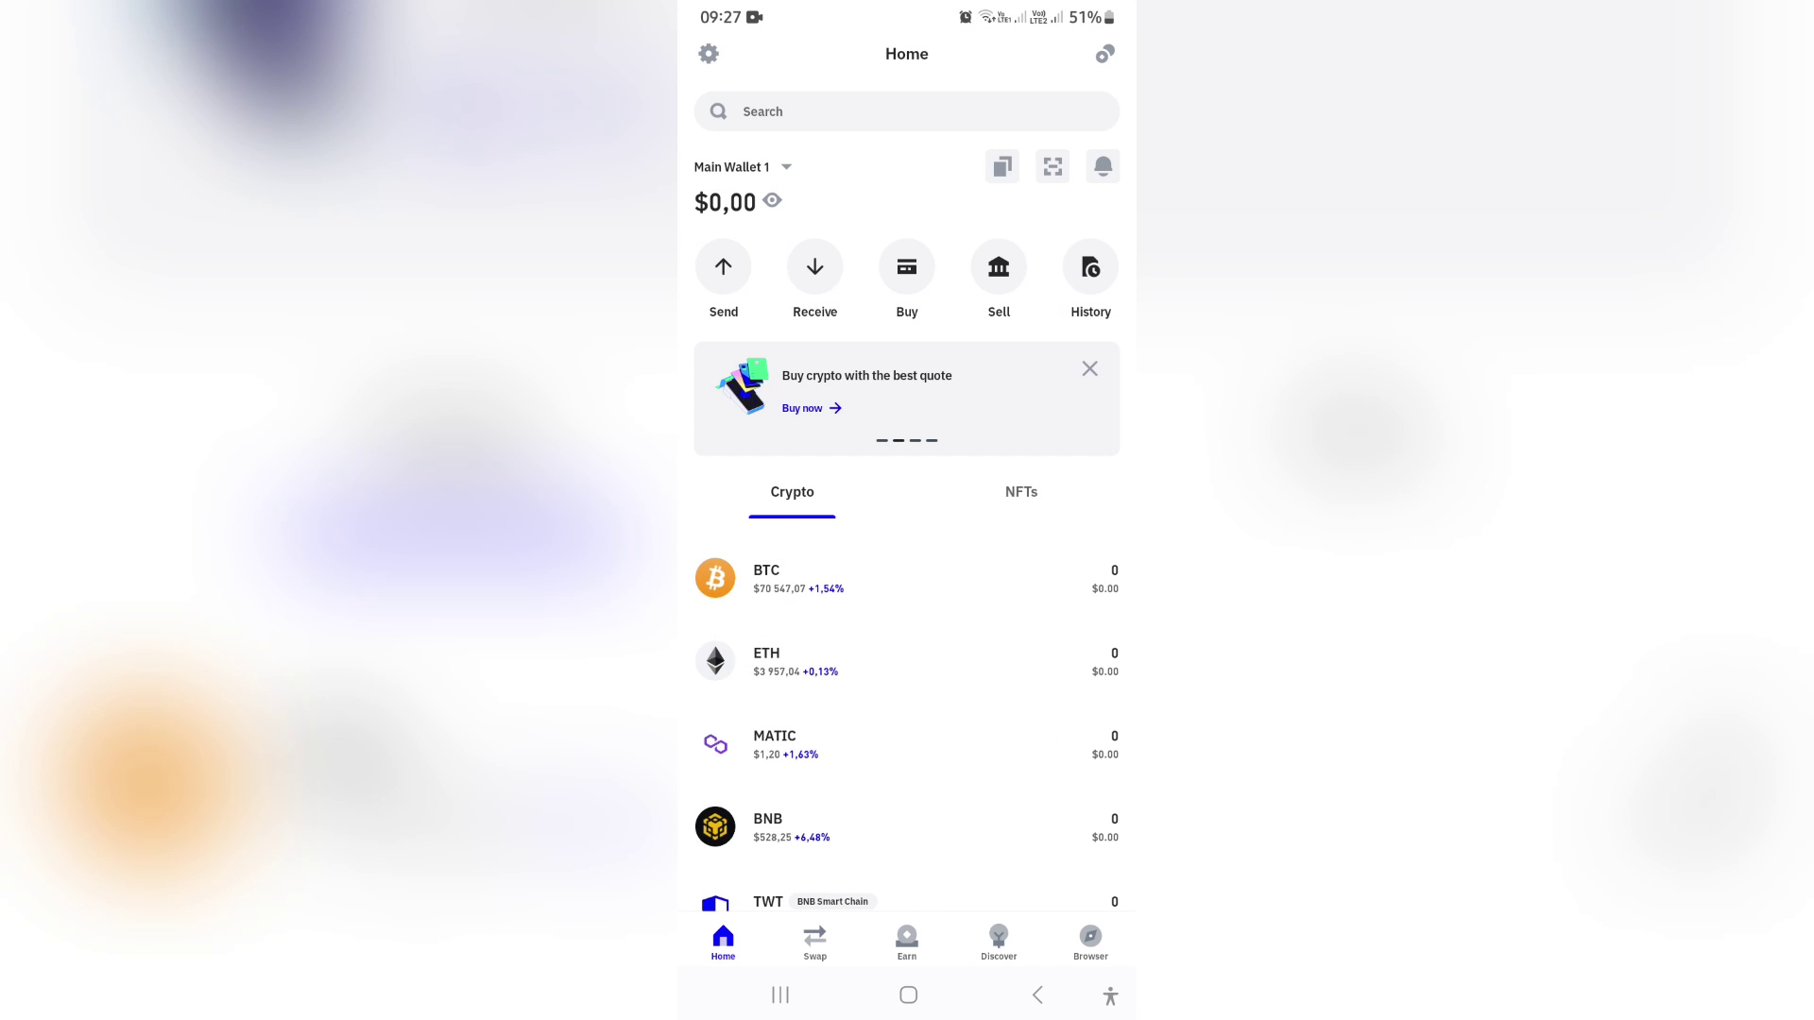